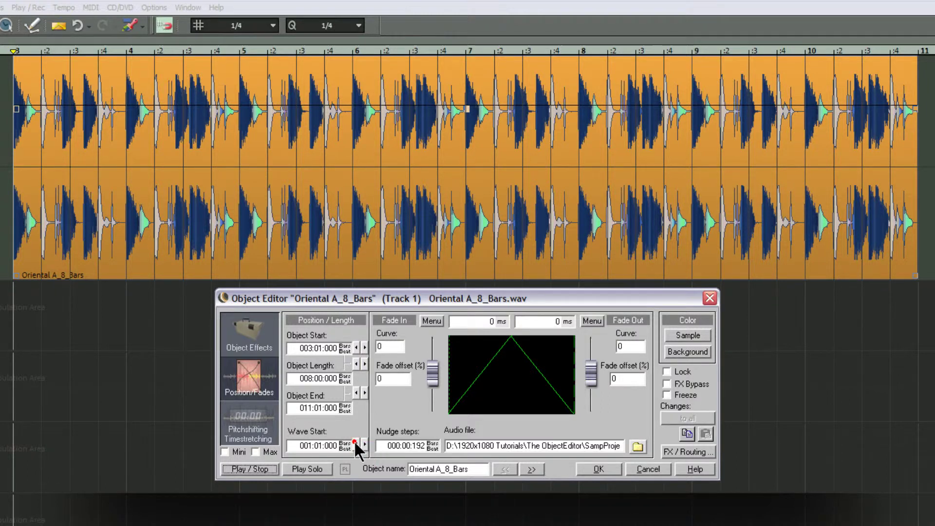
- Nudge the Object Start to 004:01:000 and the Object End back to 010:01:000
{"action": "left_click", "coordinate": [355, 443]}
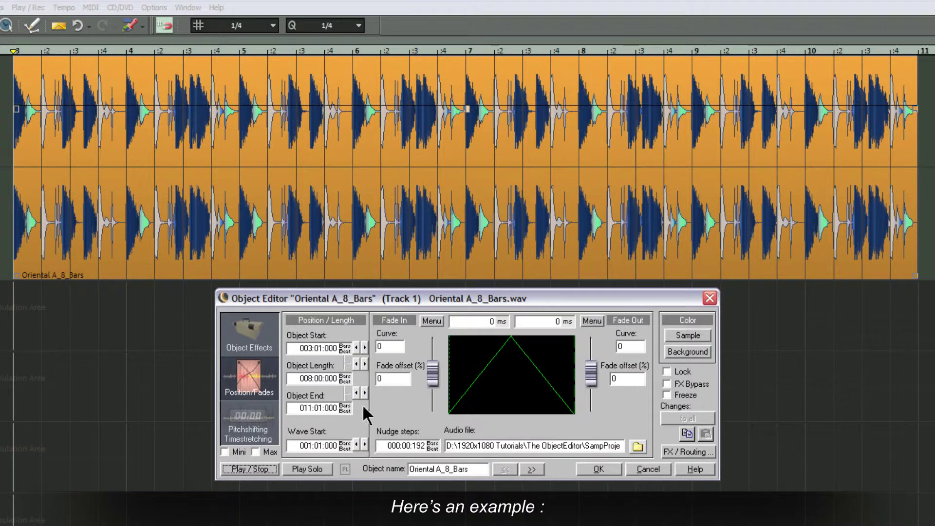
{"action": "left_click", "coordinate": [364, 364]}
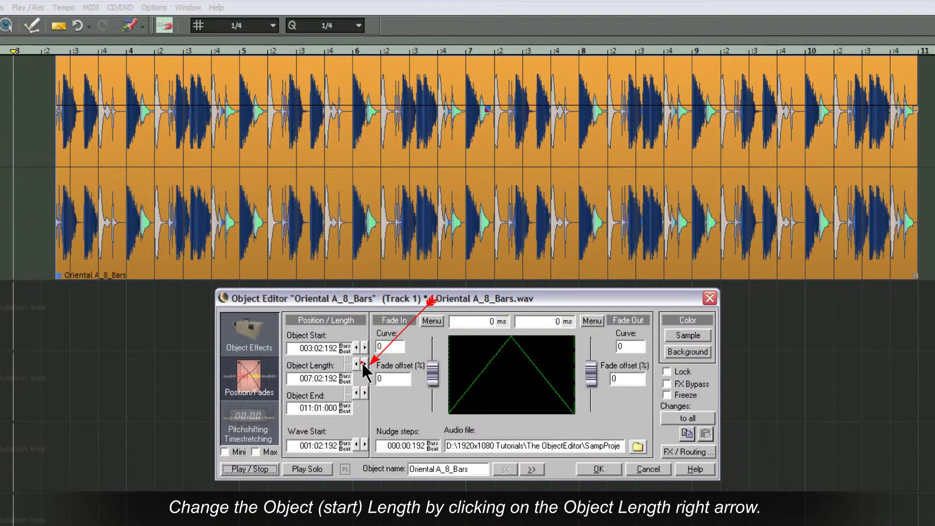
{"action": "left_click", "coordinate": [364, 364]}
{"action": "left_click", "coordinate": [363, 364]}
{"action": "left_click", "coordinate": [364, 365]}
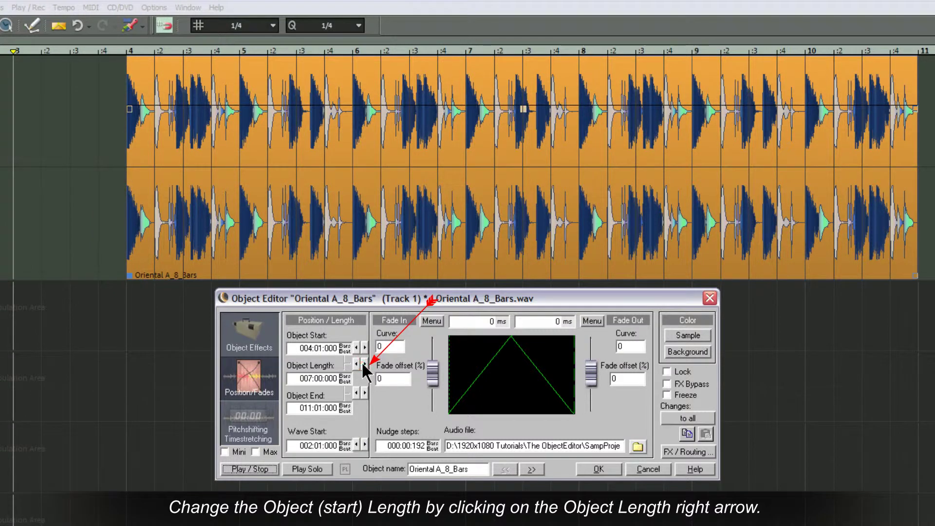
{"action": "left_click", "coordinate": [356, 392]}
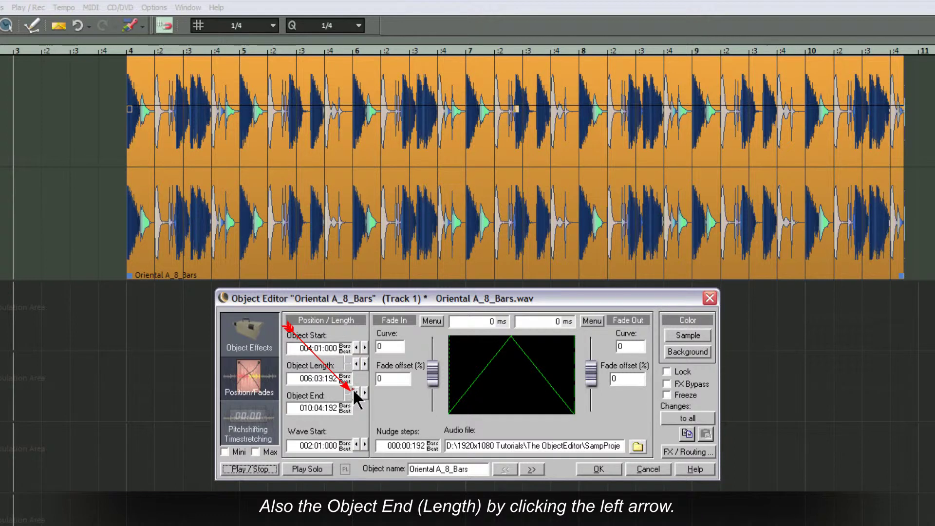
{"action": "left_click", "coordinate": [356, 393]}
{"action": "left_click", "coordinate": [356, 393]}
{"action": "left_click", "coordinate": [356, 392]}
{"action": "left_click", "coordinate": [356, 393]}
{"action": "left_click", "coordinate": [356, 392]}
{"action": "left_click", "coordinate": [356, 392]}
{"action": "left_click", "coordinate": [356, 393]}
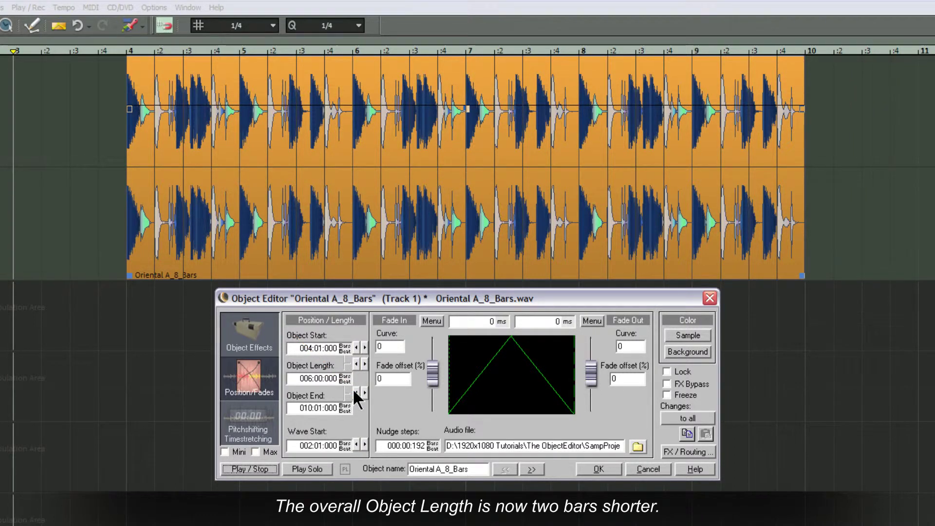
{"action": "left_click", "coordinate": [301, 379]}
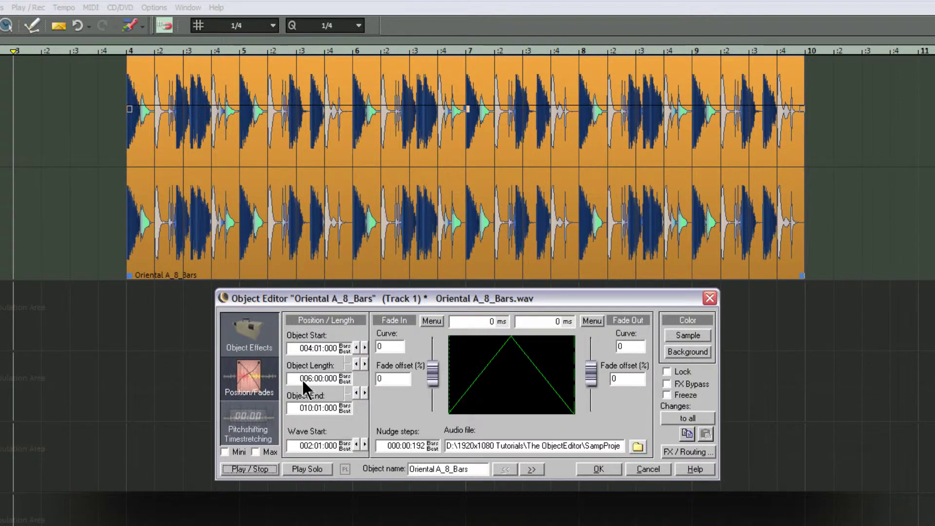
- Slip the waveform right to wave start 001:03:000, then back to 002:01:000
{"action": "left_click", "coordinate": [364, 445]}
{"action": "left_click", "coordinate": [365, 445]}
{"action": "left_click", "coordinate": [364, 445]}
{"action": "left_click", "coordinate": [365, 444]}
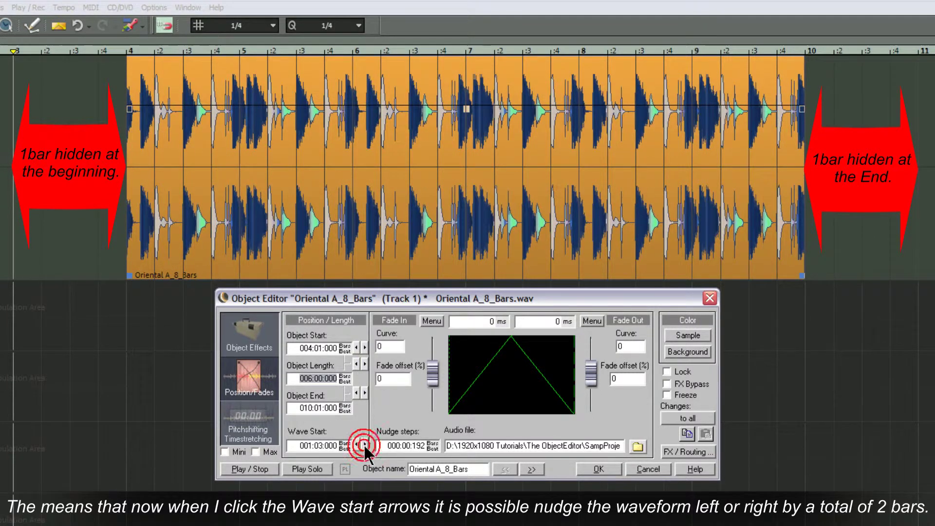
{"action": "left_click", "coordinate": [355, 444]}
{"action": "left_click", "coordinate": [355, 444]}
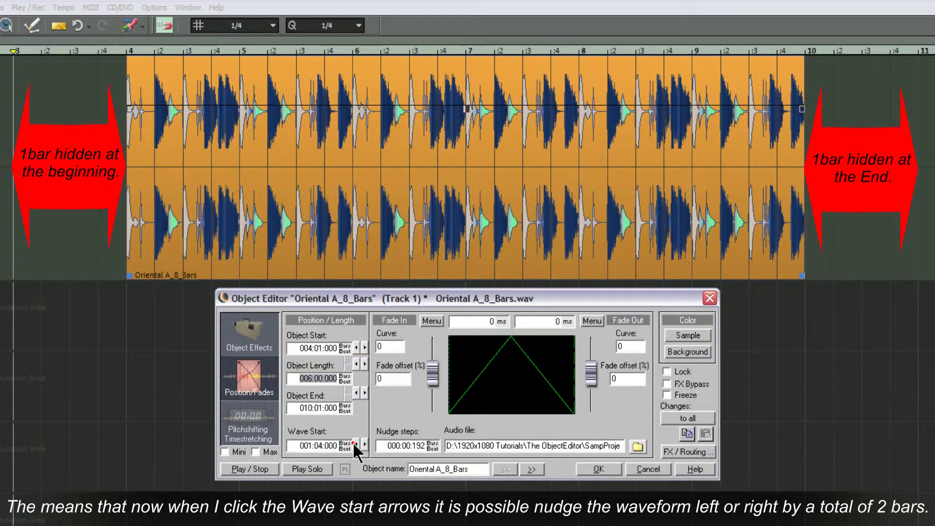
{"action": "left_click", "coordinate": [355, 444]}
{"action": "left_click", "coordinate": [355, 445]}
- Slip the waveform to wave start 001:01:000 and zoom the arrangement out
{"action": "left_click", "coordinate": [364, 445]}
{"action": "left_click", "coordinate": [363, 444]}
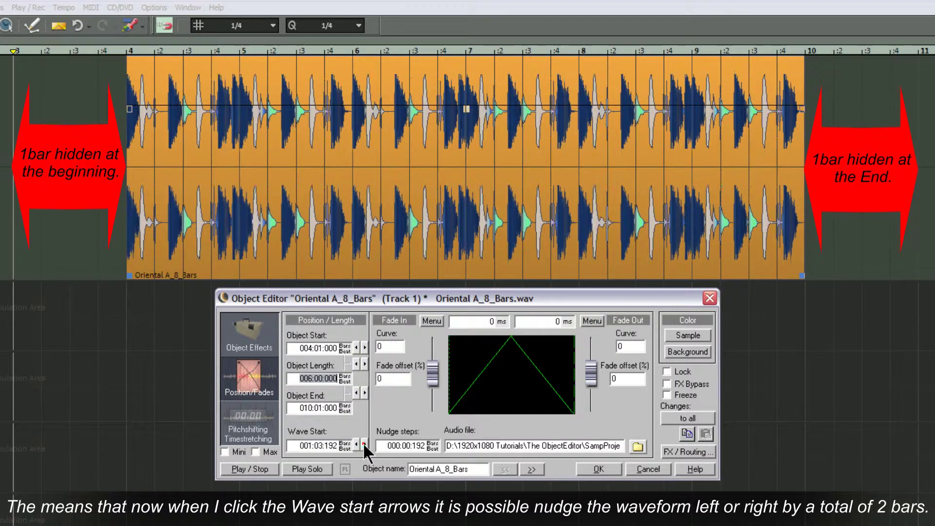
{"action": "left_click", "coordinate": [364, 444]}
{"action": "left_click", "coordinate": [364, 444]}
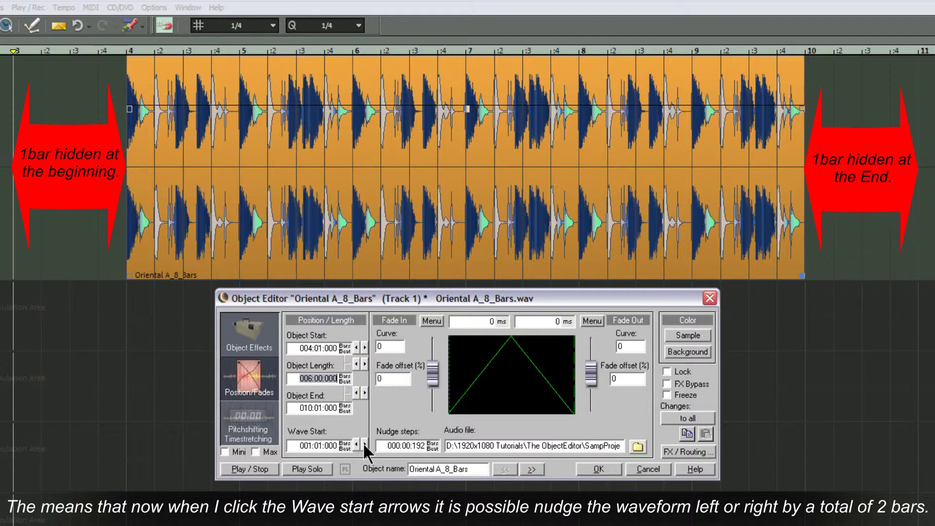
{"action": "left_click", "coordinate": [363, 515]}
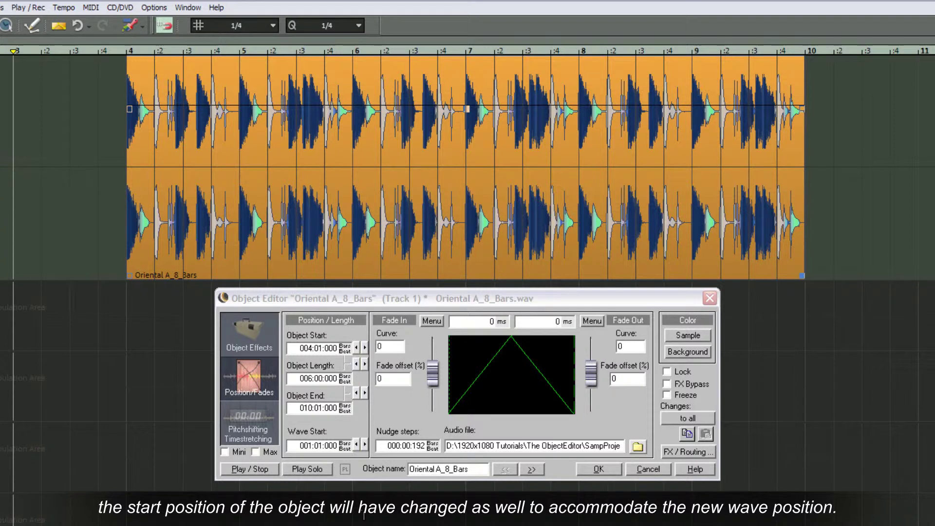
{"action": "key", "text": "ctrl+Left"}
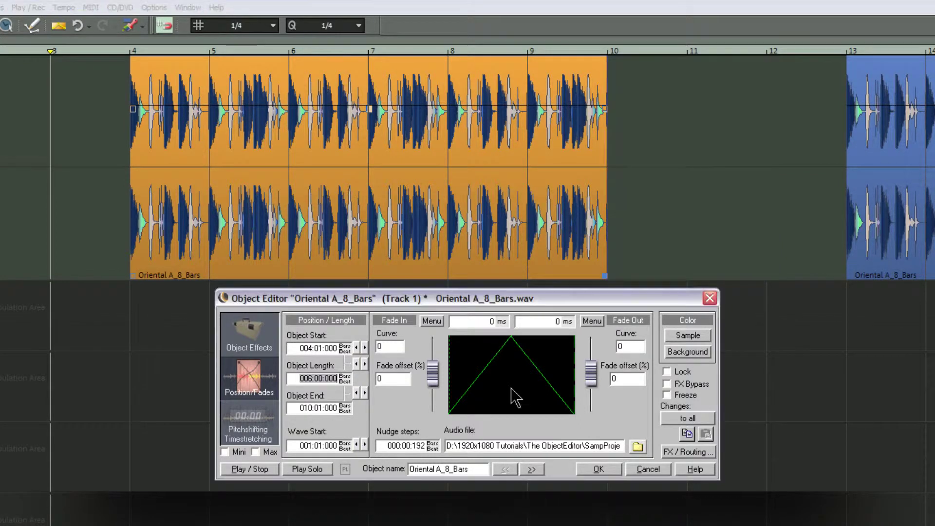
- Extend the clip's end from bar 10 to bar 12, then move it to start at bar 3
{"action": "left_click", "coordinate": [606, 274]}
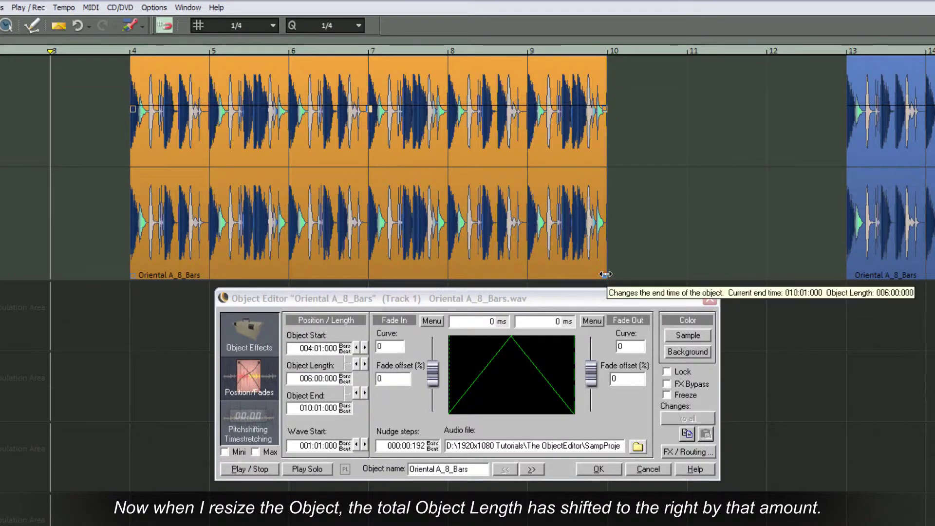
{"action": "left_click_drag", "start_coordinate": [605, 274], "coordinate": [783, 258]}
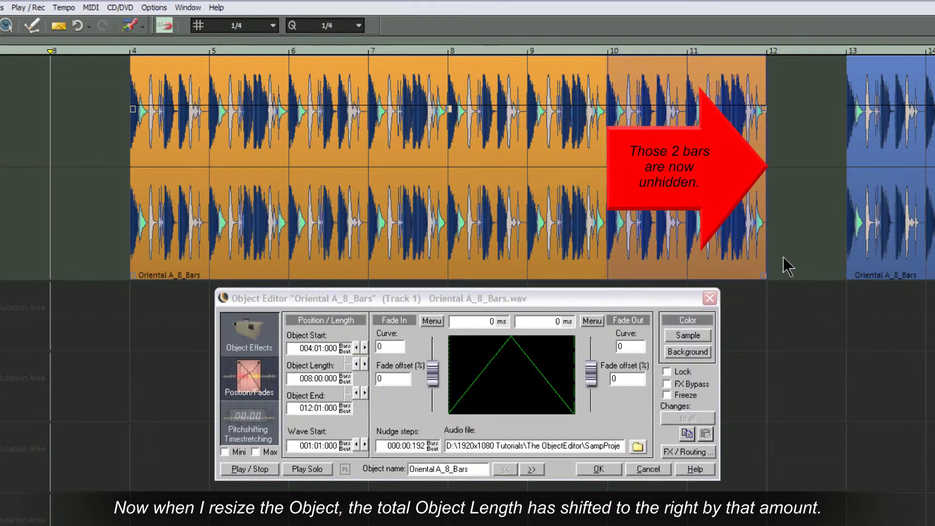
{"action": "left_click_drag", "start_coordinate": [596, 235], "coordinate": [515, 235]}
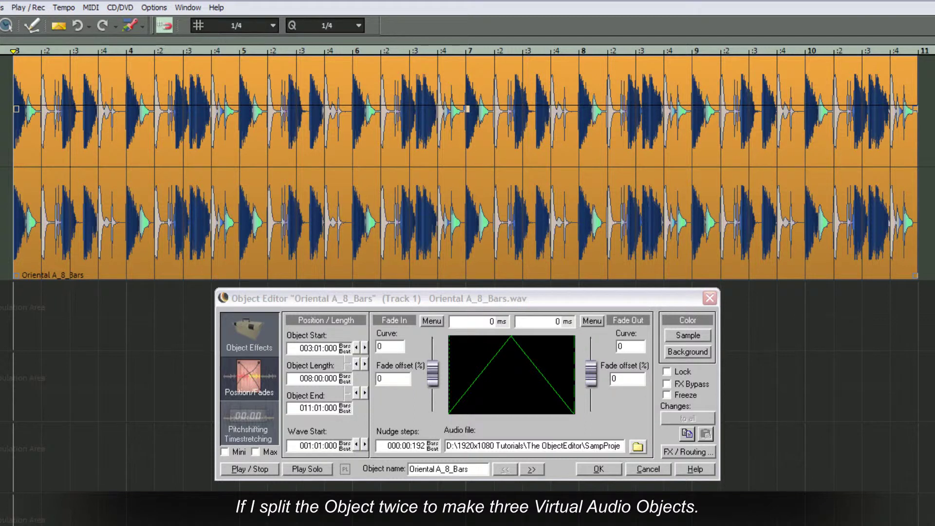
- Split the clip at bar 6 and place the second split point at bar 7
{"action": "left_click", "coordinate": [358, 83]}
{"action": "key", "text": "t"}
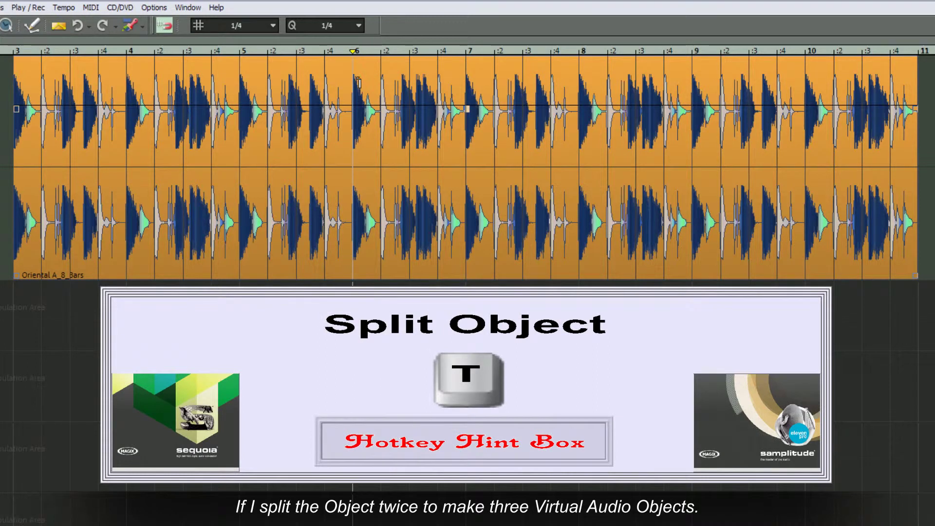
{"action": "key", "text": "t"}
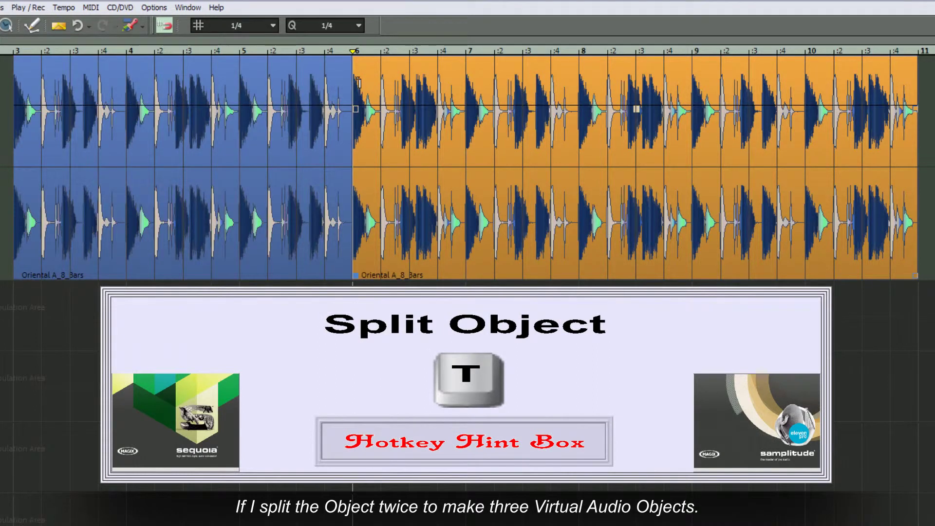
{"action": "left_click", "coordinate": [466, 95]}
- Split at bar 7, select the middle clip, play, and nudge its wave start to 003:04:000
{"action": "key", "text": "t"}
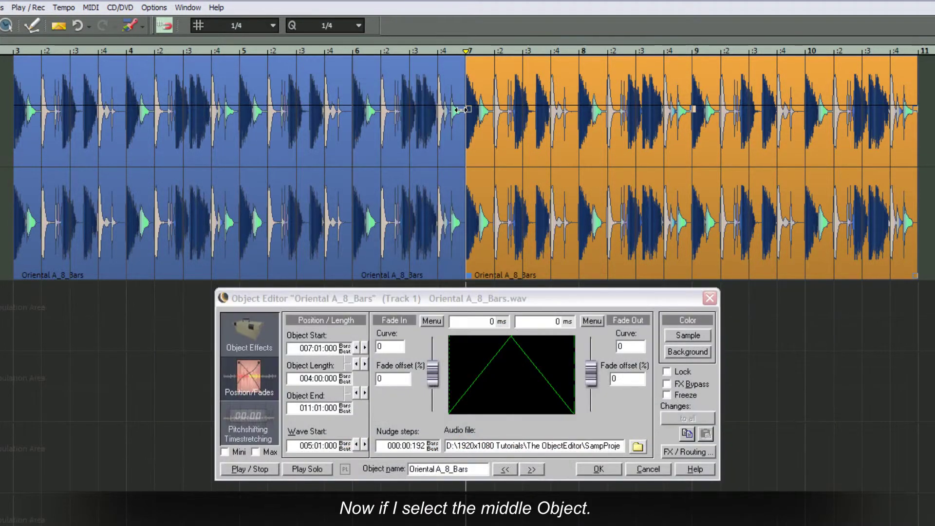
{"action": "left_click", "coordinate": [428, 224]}
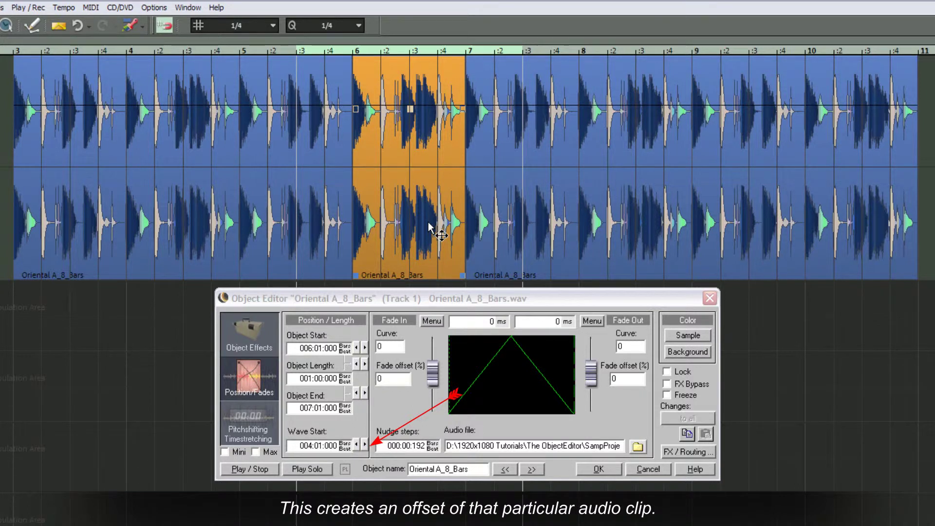
{"action": "key", "text": "space"}
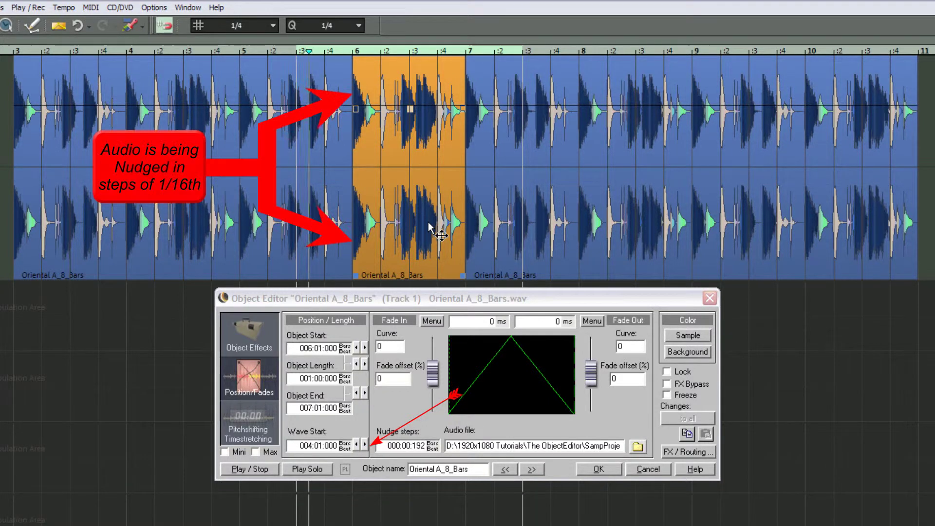
{"action": "left_click", "coordinate": [365, 444]}
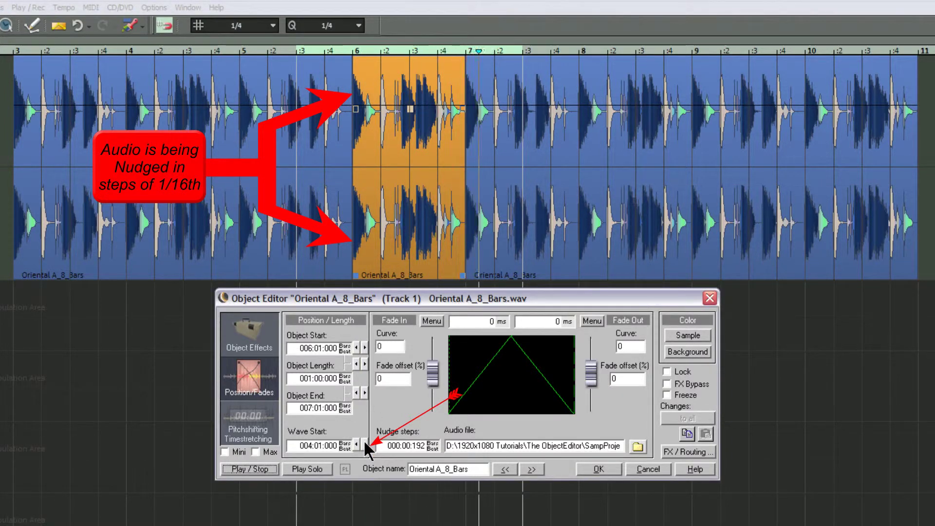
{"action": "left_click", "coordinate": [365, 444]}
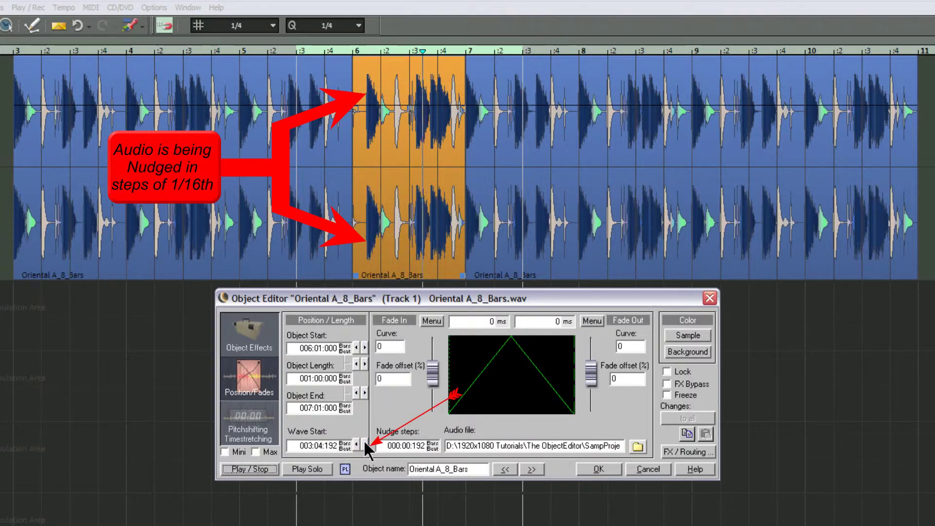
{"action": "left_click", "coordinate": [364, 442]}
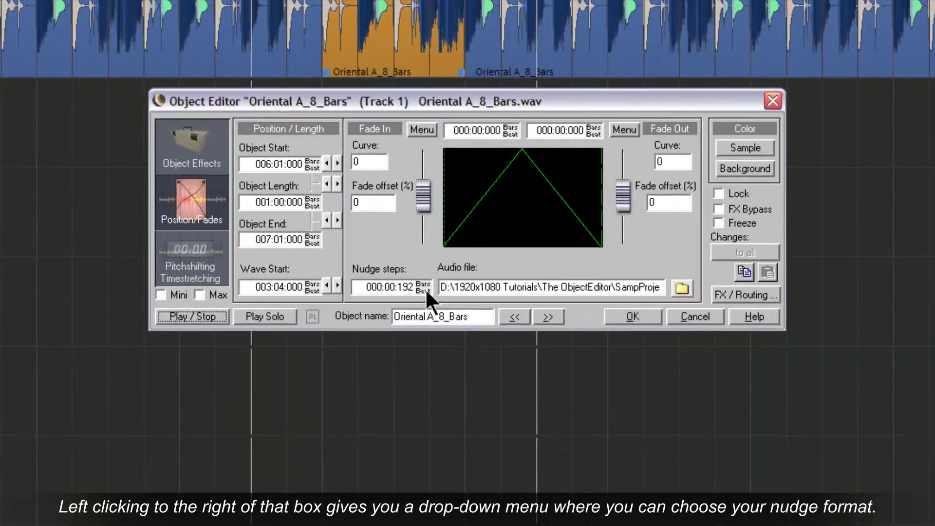
- Change the nudge step format to Feet and Frames 16 mm, then to CD MSF
{"action": "left_click", "coordinate": [434, 447]}
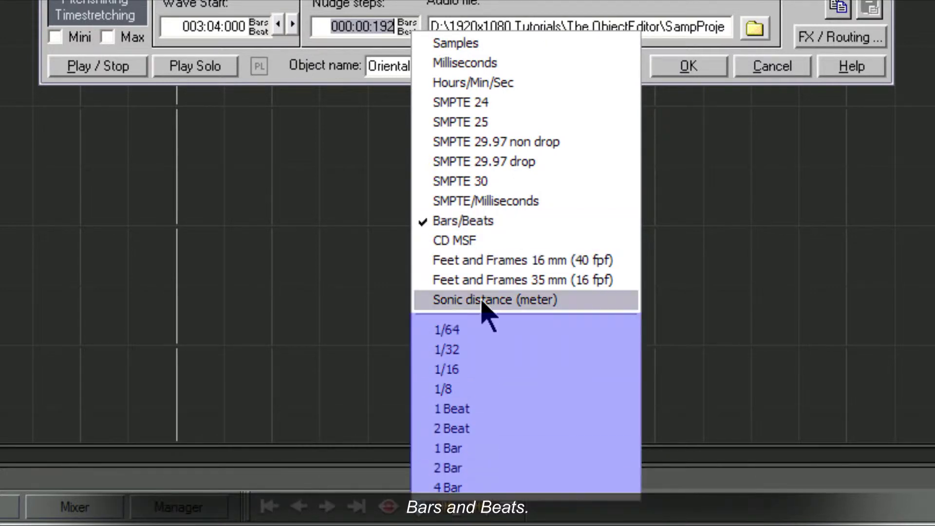
{"action": "left_click", "coordinate": [487, 260]}
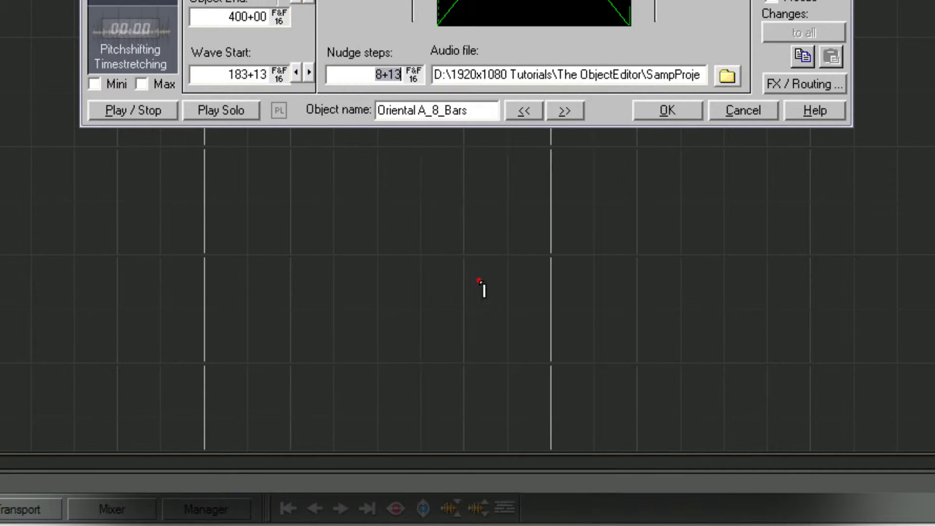
{"action": "left_click", "coordinate": [415, 78]}
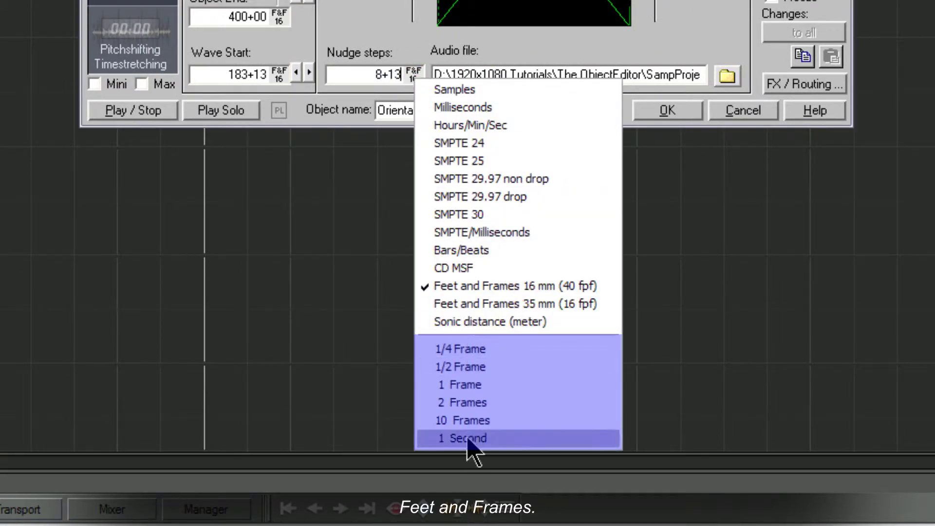
{"action": "left_click", "coordinate": [475, 268]}
{"action": "left_click", "coordinate": [412, 74]}
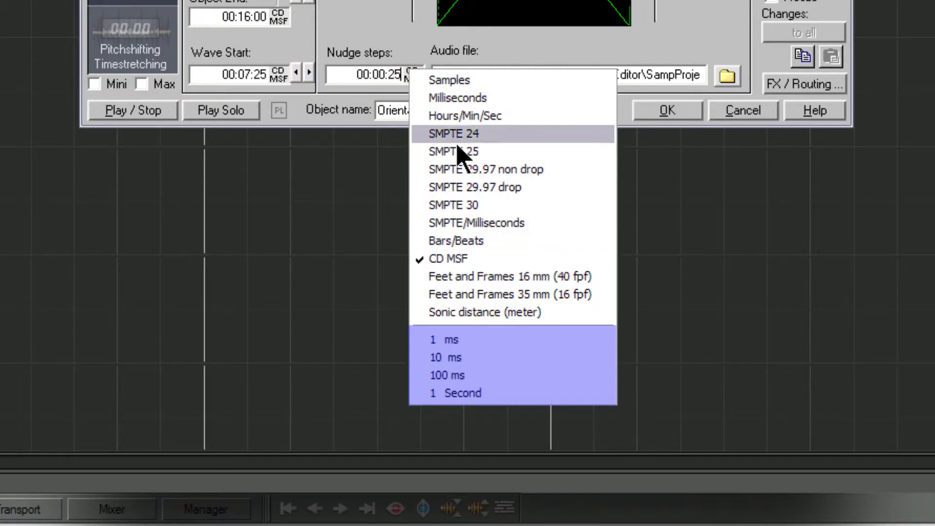
{"action": "left_click", "coordinate": [415, 46]}
- Adjust the CD MSF nudge step value to 00:00:28
{"action": "double_click", "coordinate": [399, 76]}
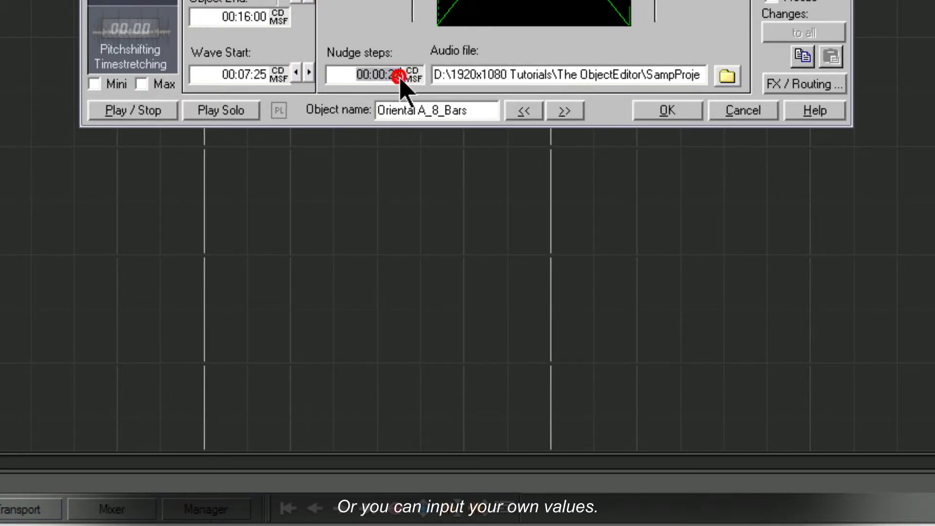
{"action": "double_click", "coordinate": [398, 75]}
{"action": "scroll", "coordinate": [404, 66], "scroll_direction": "up", "scroll_amount": 5}
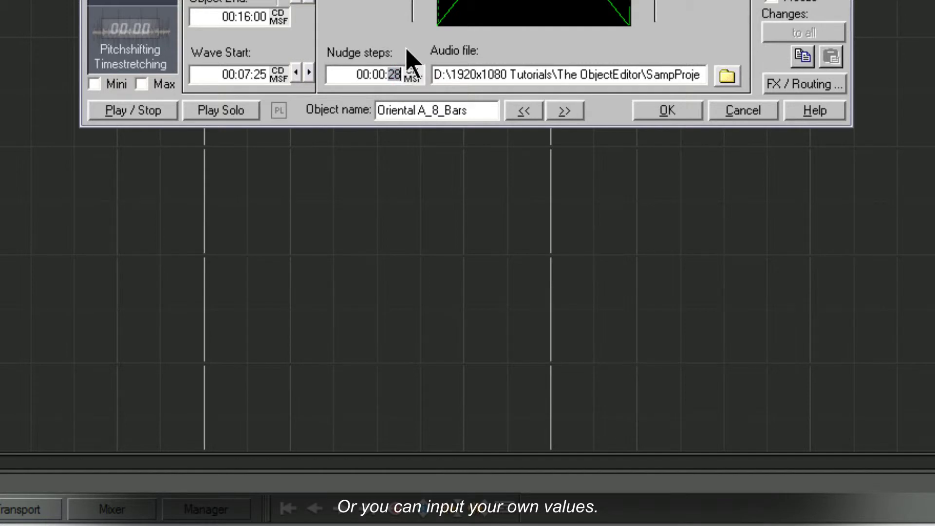
{"action": "scroll", "coordinate": [407, 54], "scroll_direction": "down", "scroll_amount": 2}
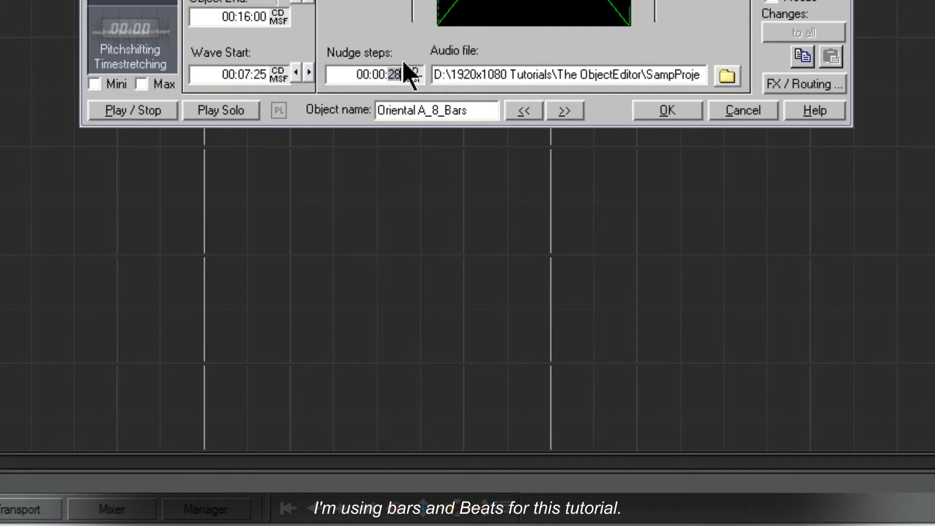
- Switch nudge steps back to Bars/Beats, pick the 1/64 preset, and lower it to 000:00:006
{"action": "left_click", "coordinate": [413, 72]}
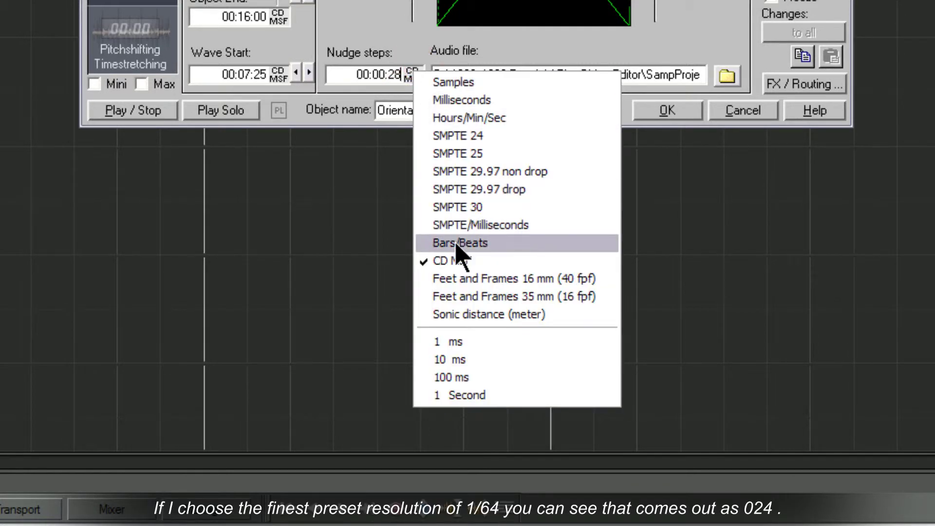
{"action": "left_click", "coordinate": [459, 244]}
{"action": "left_click", "coordinate": [412, 74]}
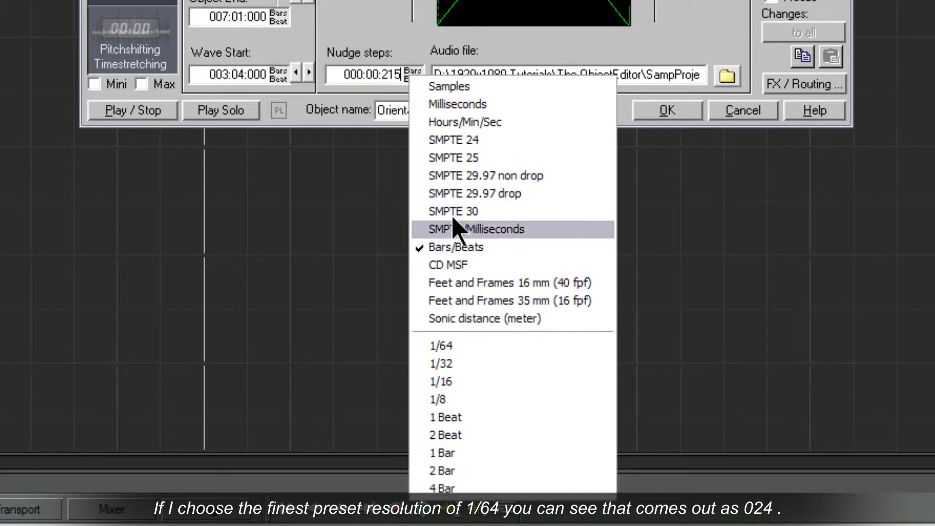
{"action": "left_click", "coordinate": [502, 346]}
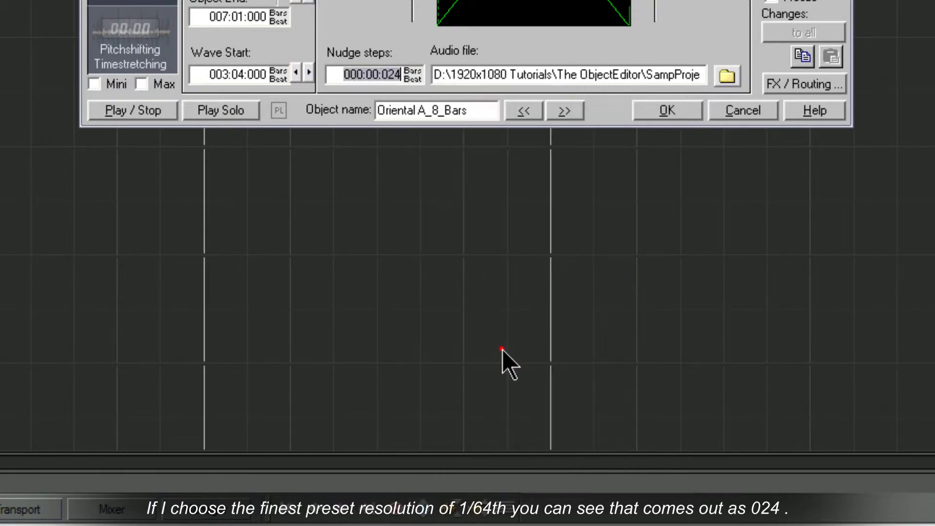
{"action": "left_click", "coordinate": [399, 78]}
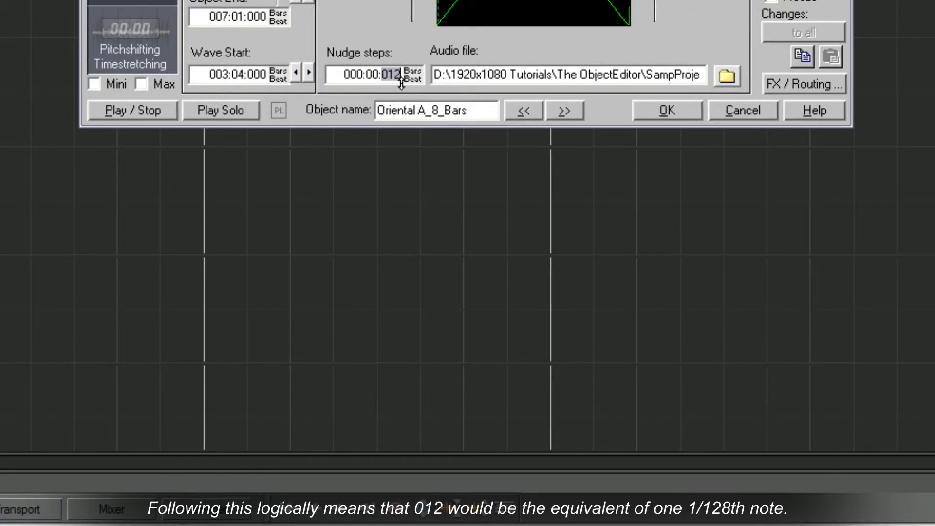
{"action": "scroll", "coordinate": [401, 83], "scroll_direction": "down", "scroll_amount": 1}
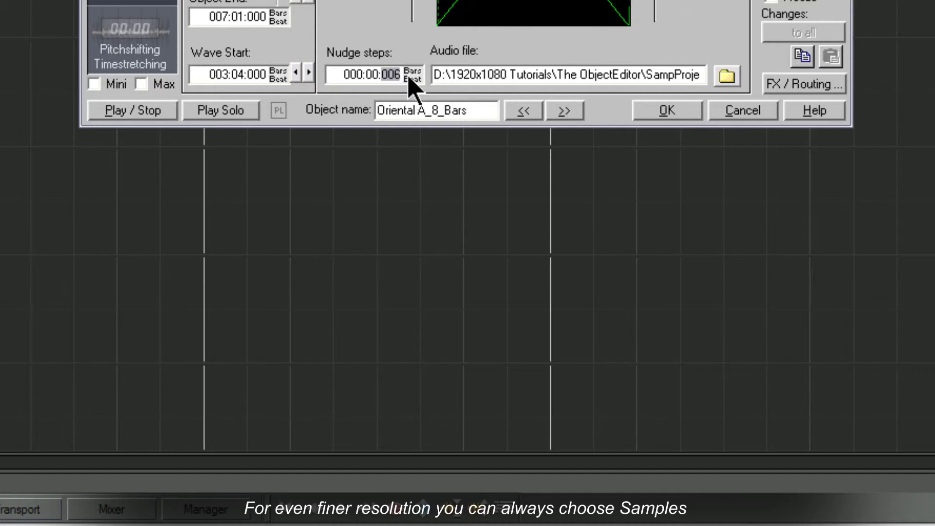
- Set the nudge step to the 1 Sample preset, then to 10 Samples
{"action": "left_click", "coordinate": [413, 81]}
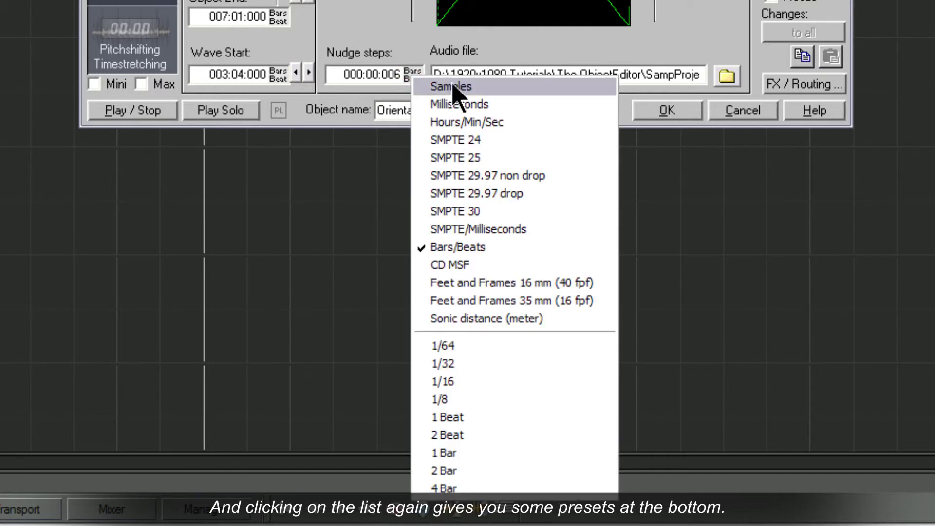
{"action": "left_click", "coordinate": [422, 77]}
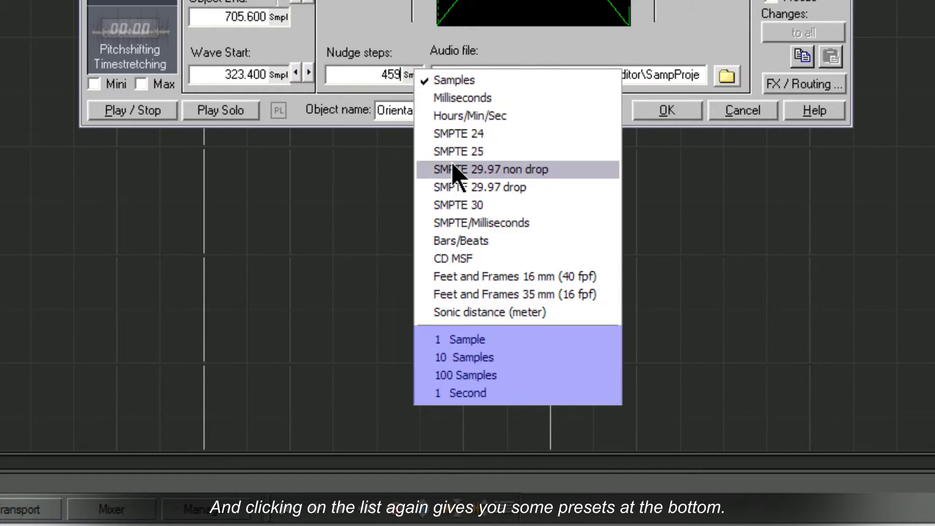
{"action": "left_click", "coordinate": [521, 340]}
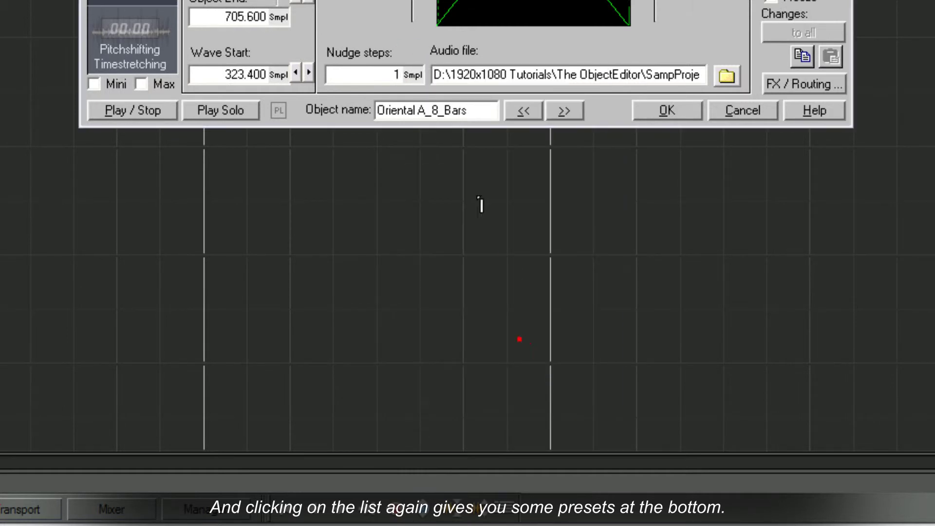
{"action": "left_click", "coordinate": [415, 78]}
{"action": "left_click", "coordinate": [486, 365]}
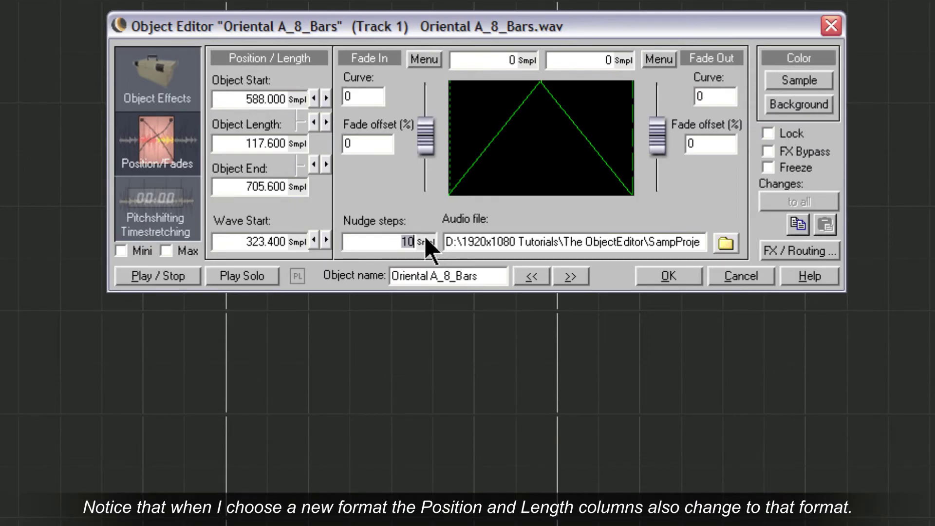
- Switch the time fields to Milliseconds, then Hours/Min/Sec, and finally SMPTE 25
{"action": "left_click", "coordinate": [427, 242]}
{"action": "left_click", "coordinate": [458, 262]}
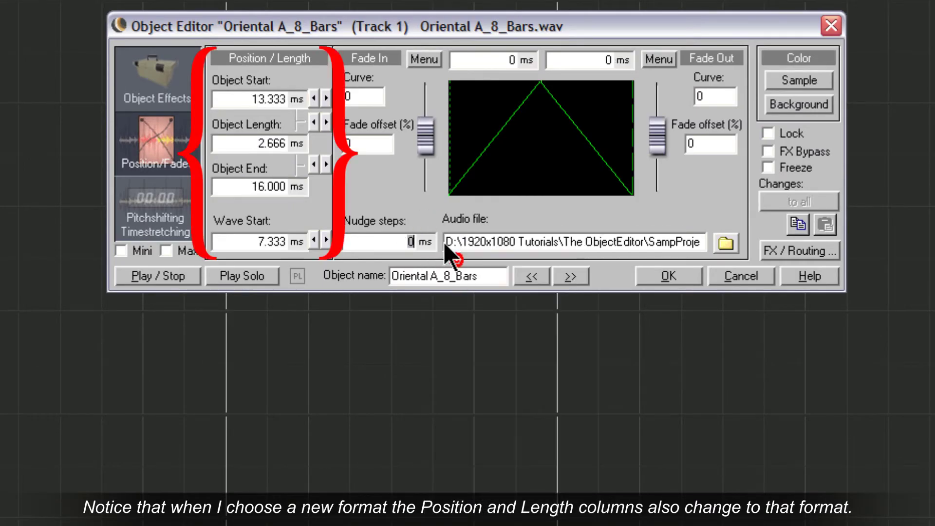
{"action": "left_click", "coordinate": [429, 241]}
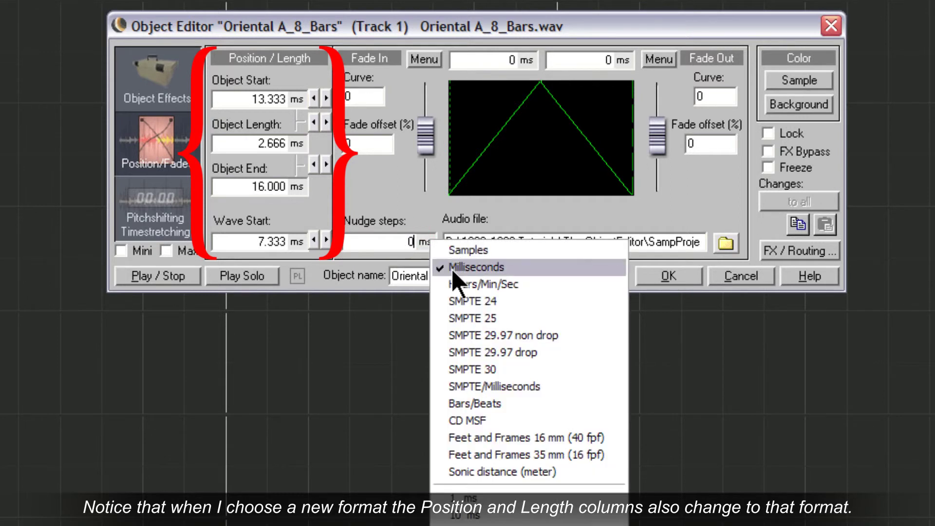
{"action": "left_click", "coordinate": [465, 284]}
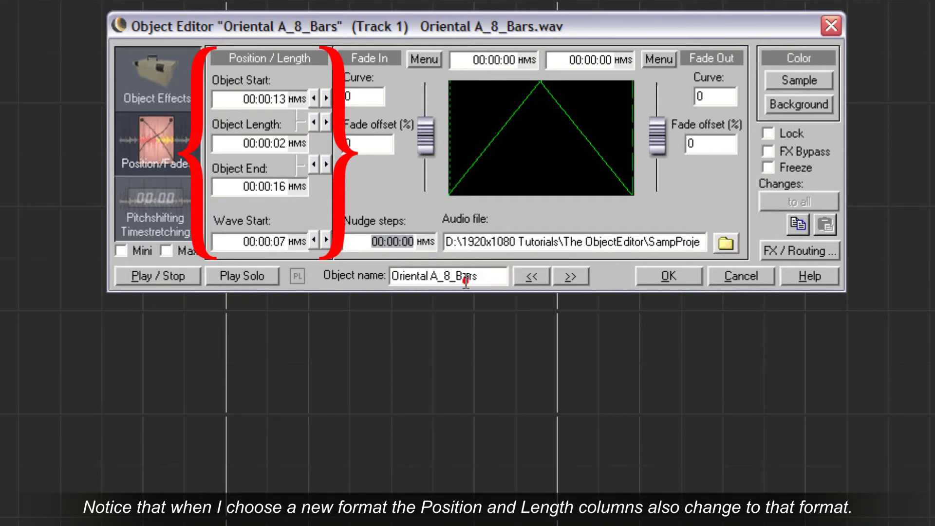
{"action": "left_click", "coordinate": [426, 242]}
{"action": "left_click", "coordinate": [468, 314]}
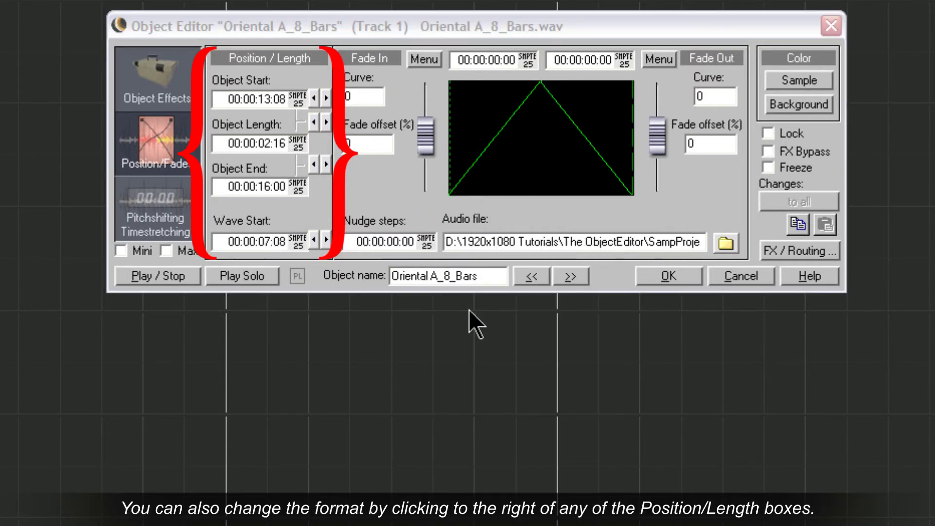
{"action": "left_click", "coordinate": [298, 240]}
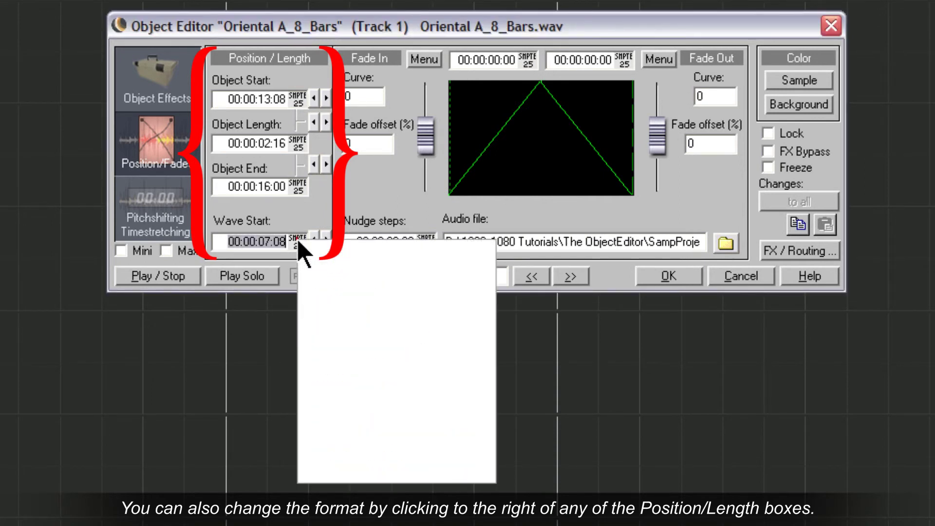